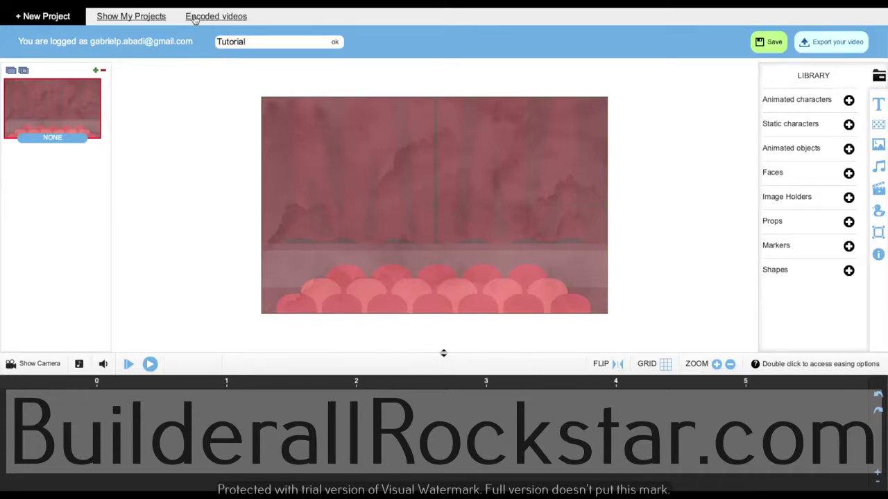
- Rename the project with the person's first name, replacing the existing title
{"action": "left_click_drag", "start_coordinate": [270, 43], "coordinate": [217, 42]}
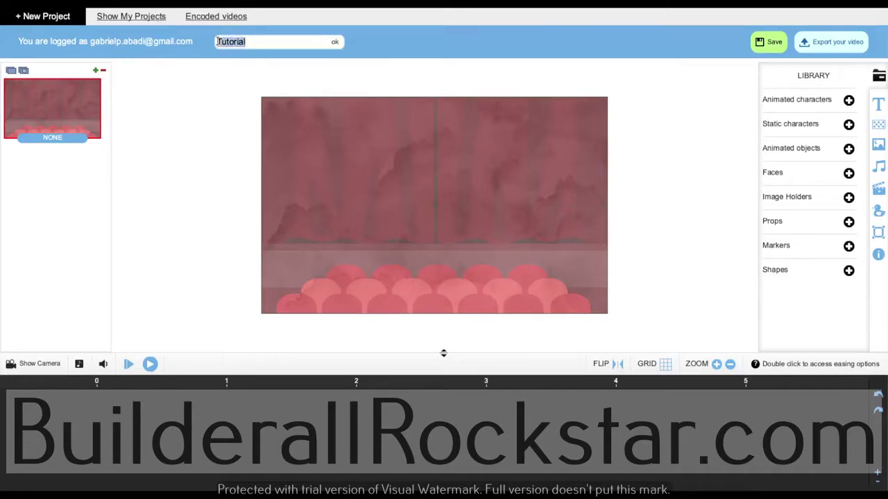
{"action": "type", "text": "Gabriel"}
{"action": "left_click", "coordinate": [336, 41]}
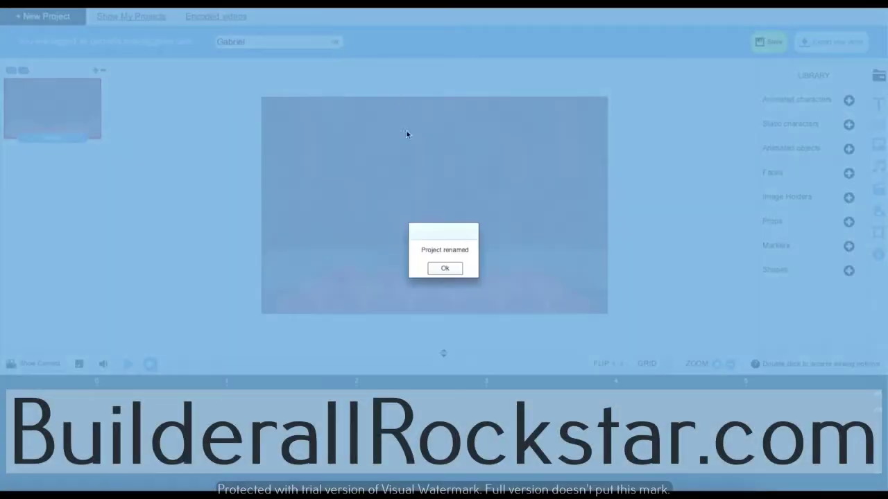
{"action": "left_click", "coordinate": [444, 268]}
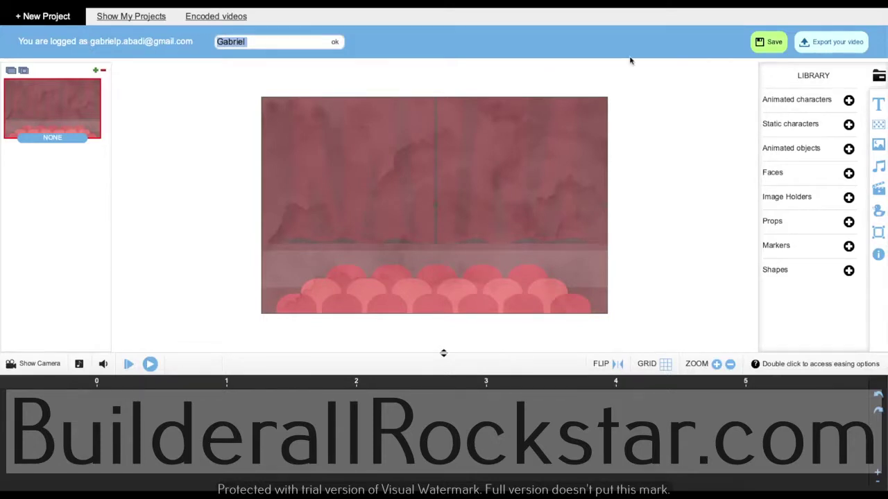
- Duplicate the theatre slide and place an animated woman character on the copy
{"action": "left_click", "coordinate": [11, 71]}
{"action": "left_click", "coordinate": [60, 168]}
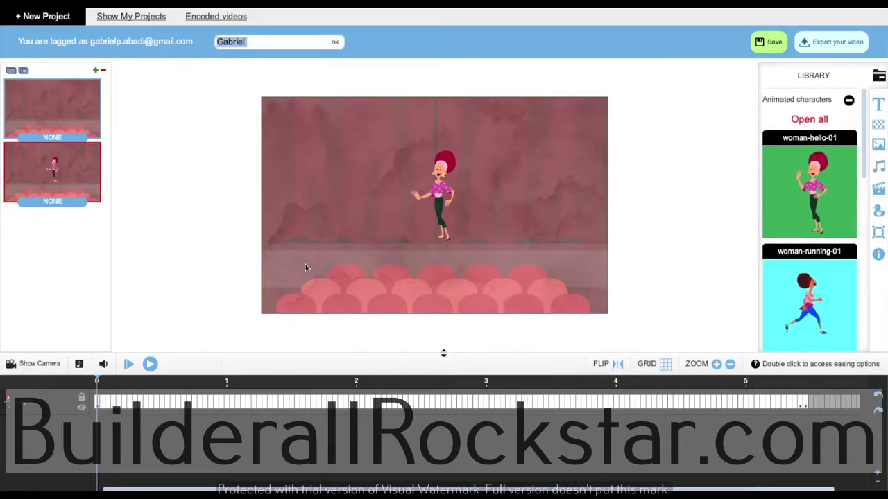
- Copy the woman slide without its background, shift her left there, and make a full duplicate of the second slide
{"action": "left_click", "coordinate": [24, 71]}
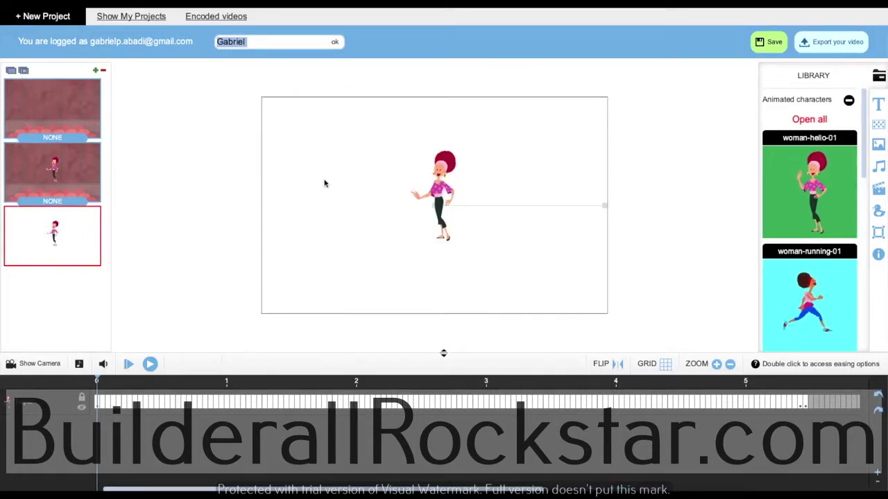
{"action": "left_click", "coordinate": [445, 178]}
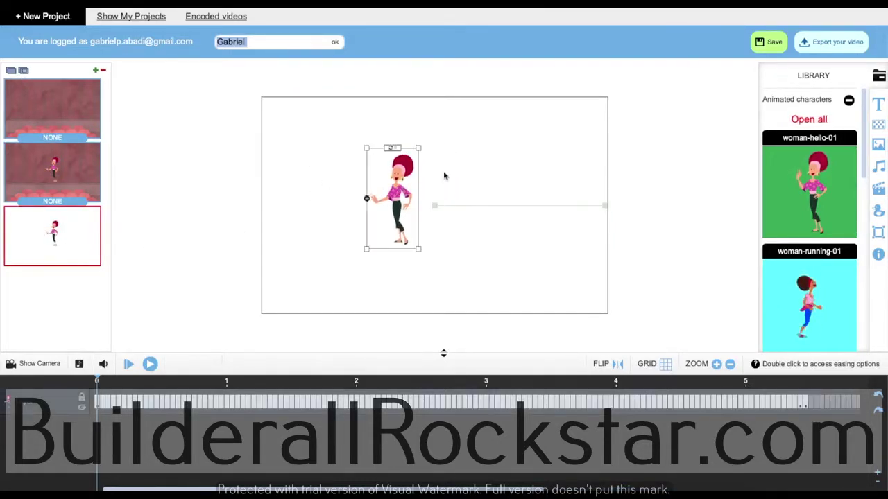
{"action": "left_click", "coordinate": [58, 203]}
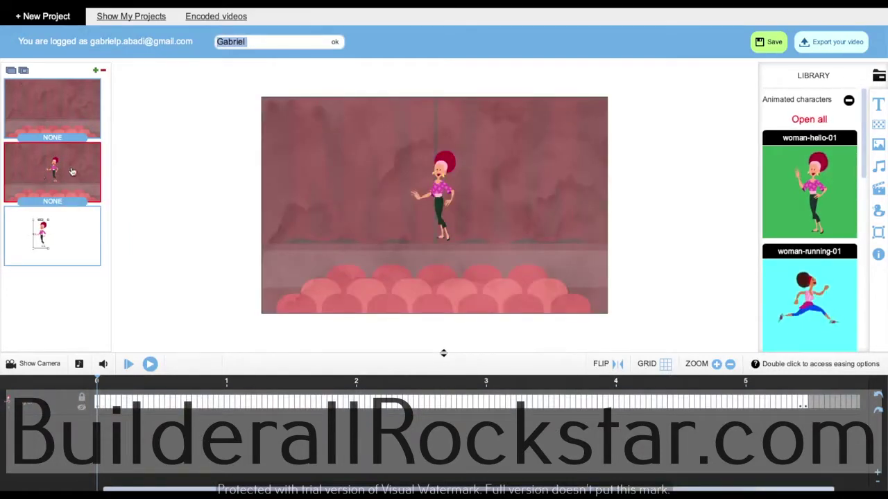
{"action": "left_click", "coordinate": [11, 71]}
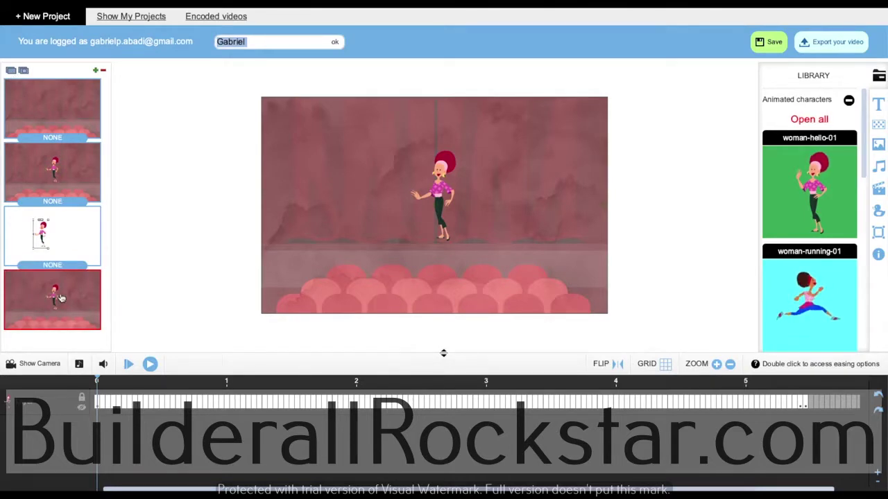
- Delete the full duplicate and the white-background copy of the woman slide
{"action": "left_click", "coordinate": [103, 71]}
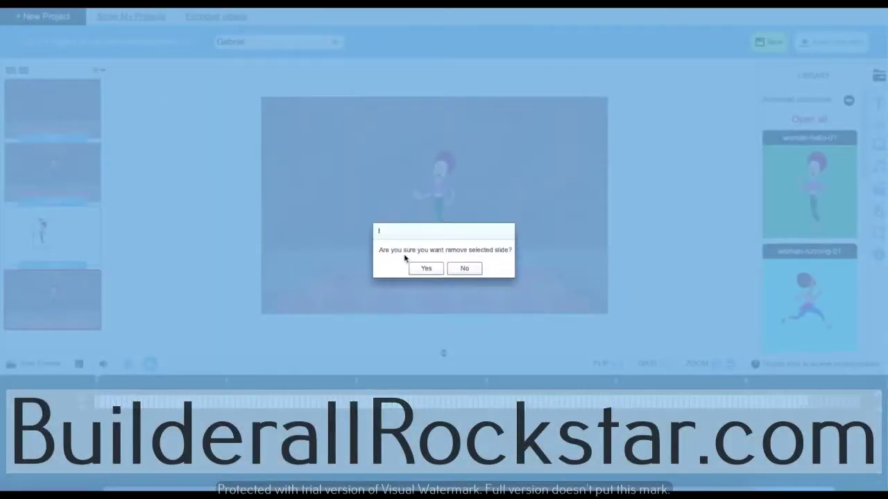
{"action": "left_click", "coordinate": [426, 268]}
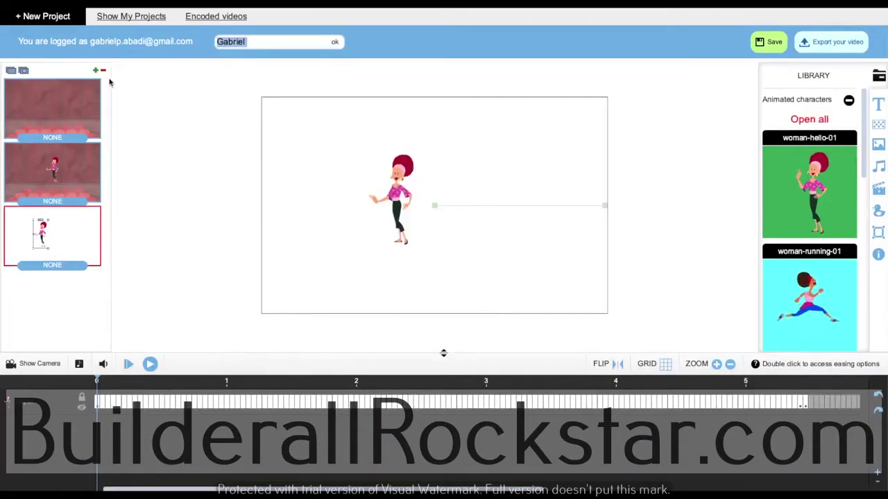
{"action": "left_click", "coordinate": [103, 71]}
{"action": "left_click", "coordinate": [426, 269]}
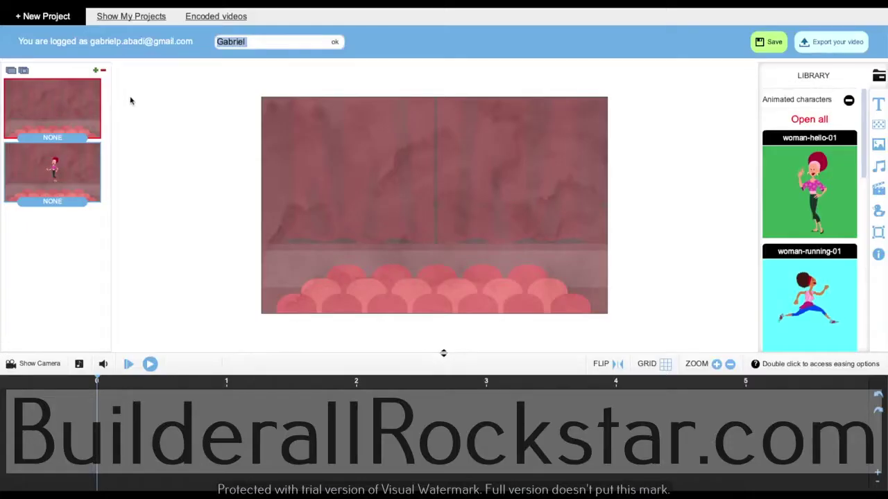
- Add a new slide from the Empty template and collapse the animated characters category in the library
{"action": "left_click", "coordinate": [96, 71]}
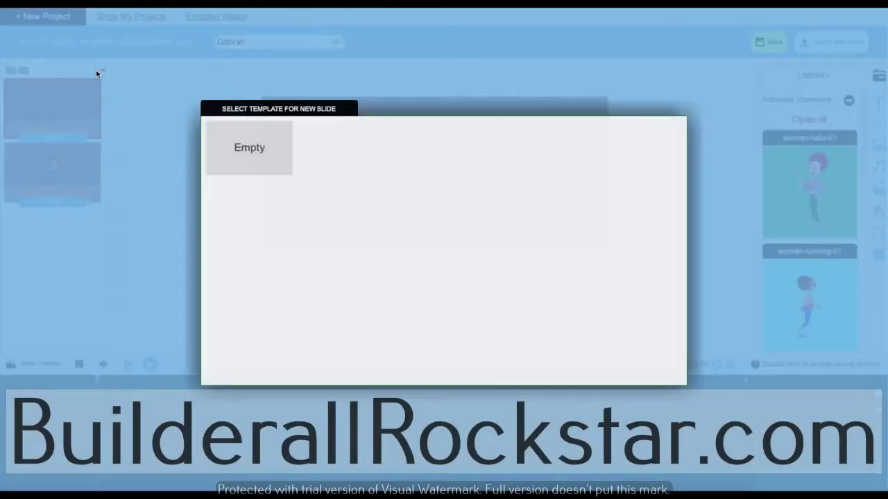
{"action": "left_click", "coordinate": [263, 160]}
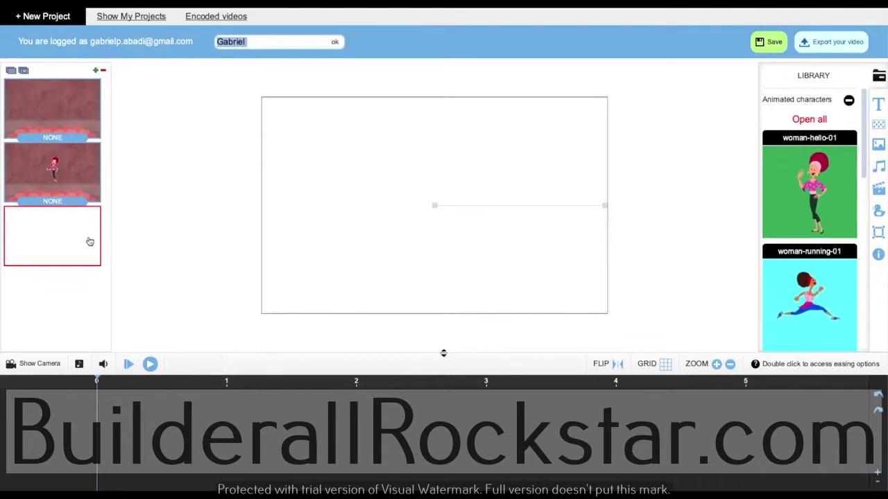
{"action": "left_click", "coordinate": [849, 100]}
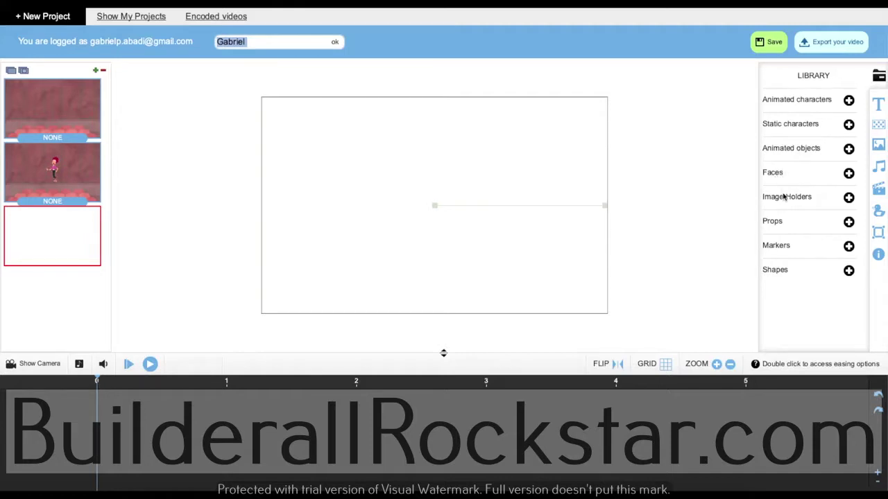
- Look at the font choices in the text editor without inserting any text
{"action": "left_click", "coordinate": [878, 102]}
{"action": "left_click", "coordinate": [247, 126]}
{"action": "left_click", "coordinate": [247, 126]}
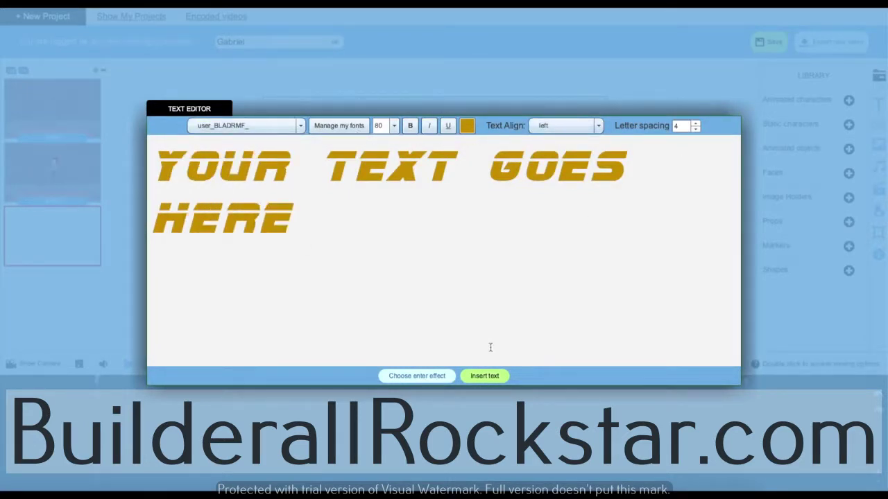
{"action": "left_click", "coordinate": [510, 405]}
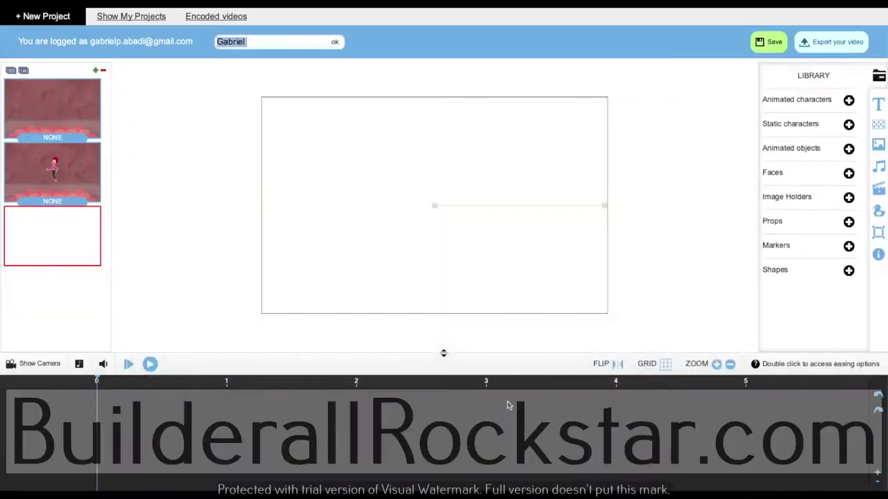
- Give the new slide the grey city skyline background and insert the white car image from My Library
{"action": "left_click", "coordinate": [878, 125]}
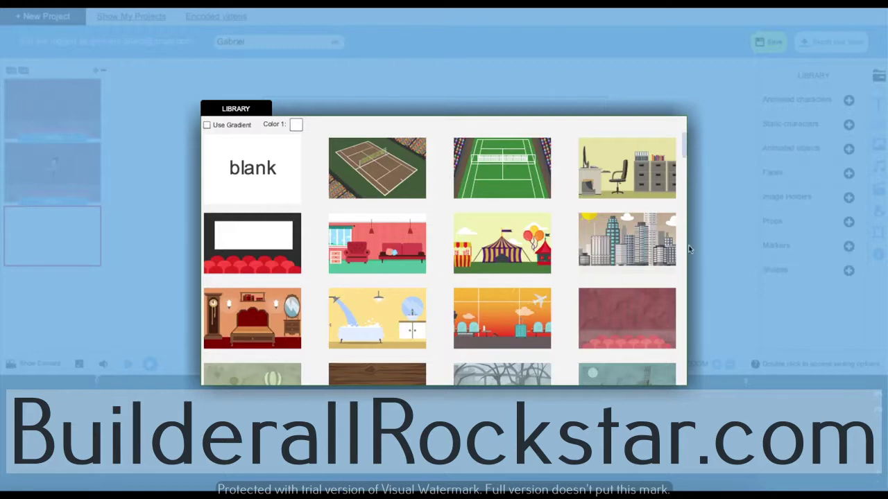
{"action": "left_click", "coordinate": [615, 236]}
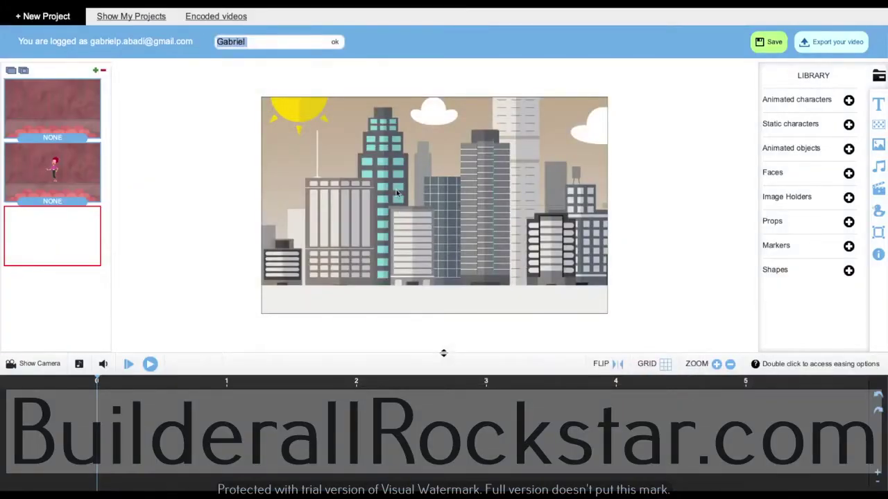
{"action": "left_click", "coordinate": [880, 148]}
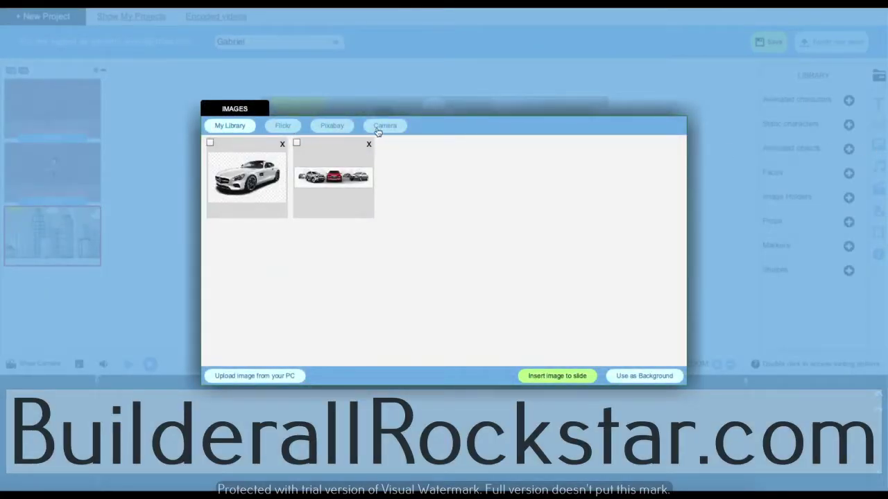
{"action": "left_click", "coordinate": [210, 142]}
{"action": "left_click", "coordinate": [562, 380]}
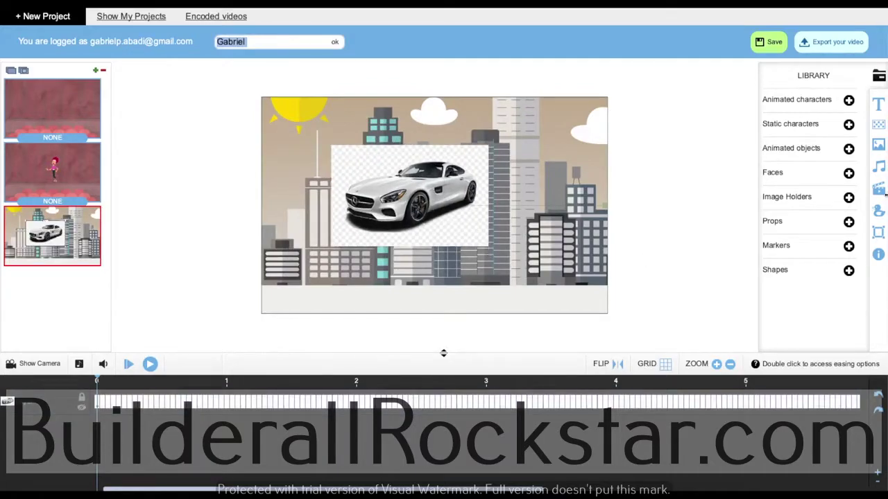
- Search the sound library for "car" and browse the sounds without importing one
{"action": "left_click", "coordinate": [879, 168]}
{"action": "left_click", "coordinate": [496, 122]}
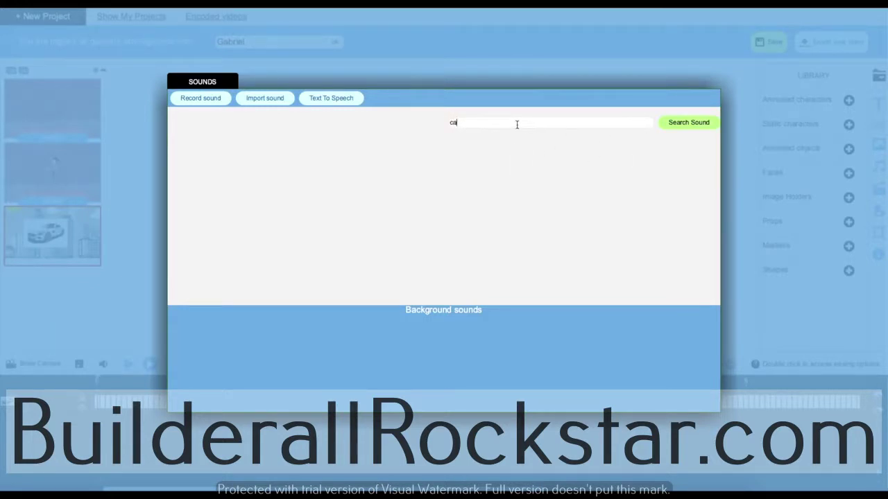
{"action": "type", "text": "car"}
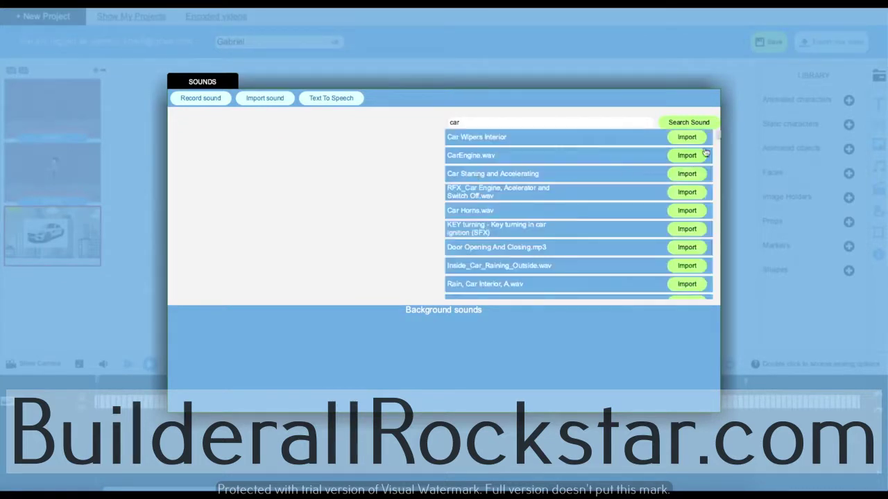
{"action": "left_click_drag", "start_coordinate": [718, 134], "coordinate": [667, 130]}
{"action": "left_click", "coordinate": [737, 136]}
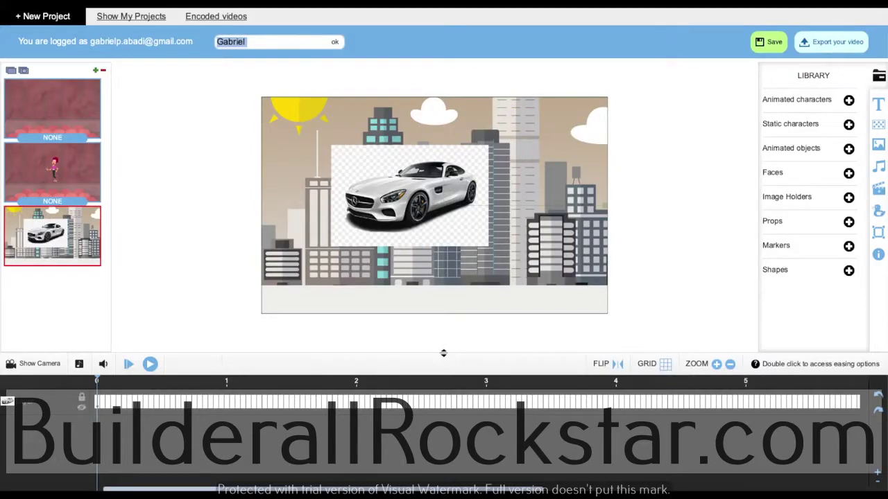
- Examine the video options and the animation upload options without adding anything to the slide
{"action": "left_click", "coordinate": [878, 190]}
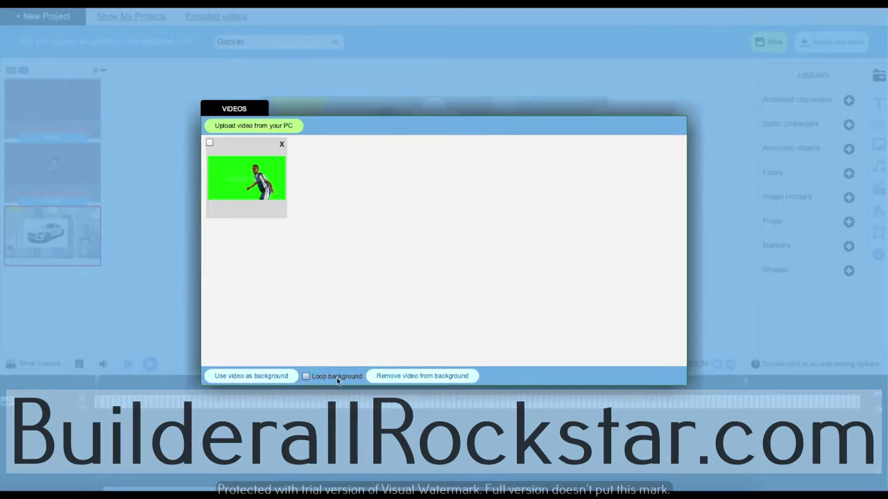
{"action": "left_click", "coordinate": [711, 228]}
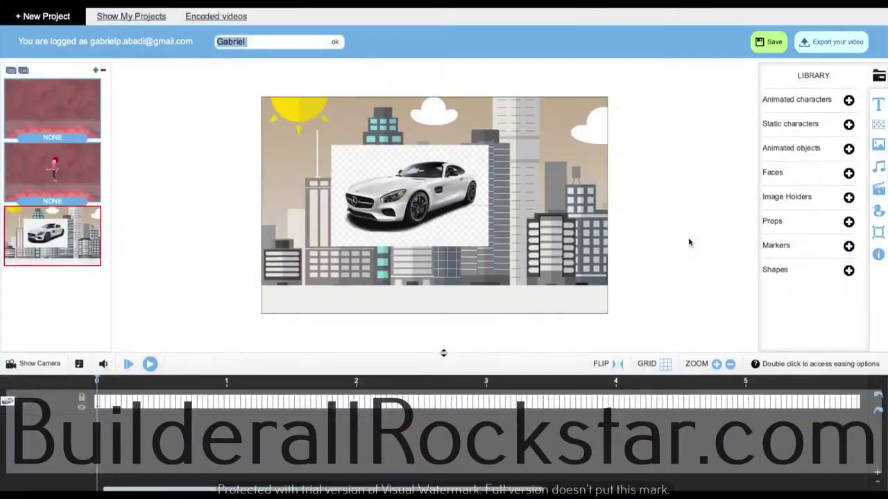
{"action": "left_click", "coordinate": [877, 215]}
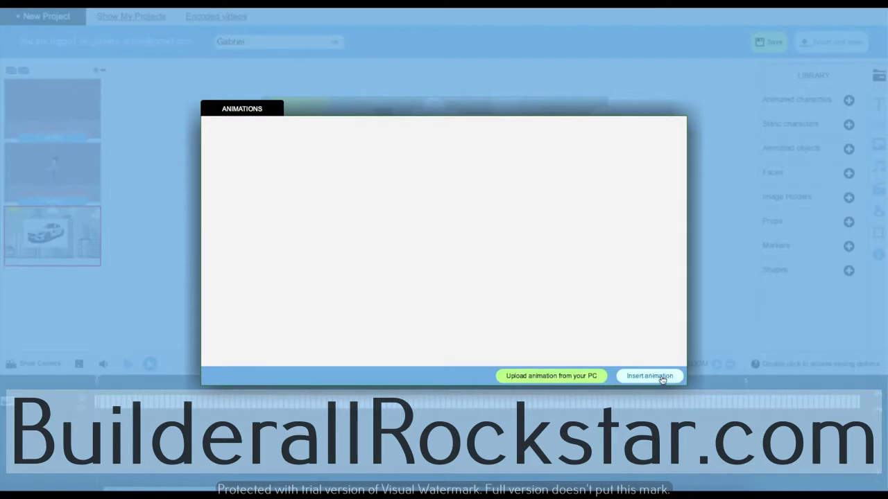
{"action": "left_click", "coordinate": [703, 288]}
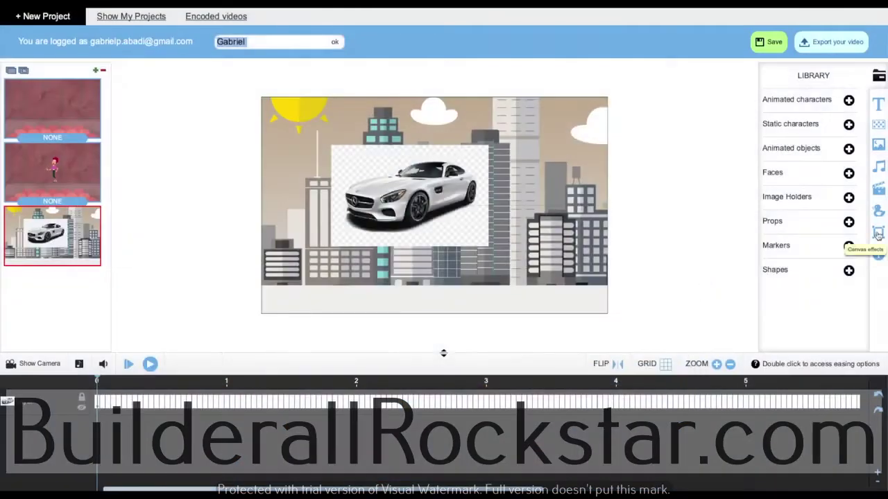
- Draw a looping freehand line with the image drawing tool, insert it on the car slide, and position it below the car
{"action": "left_click", "coordinate": [878, 236]}
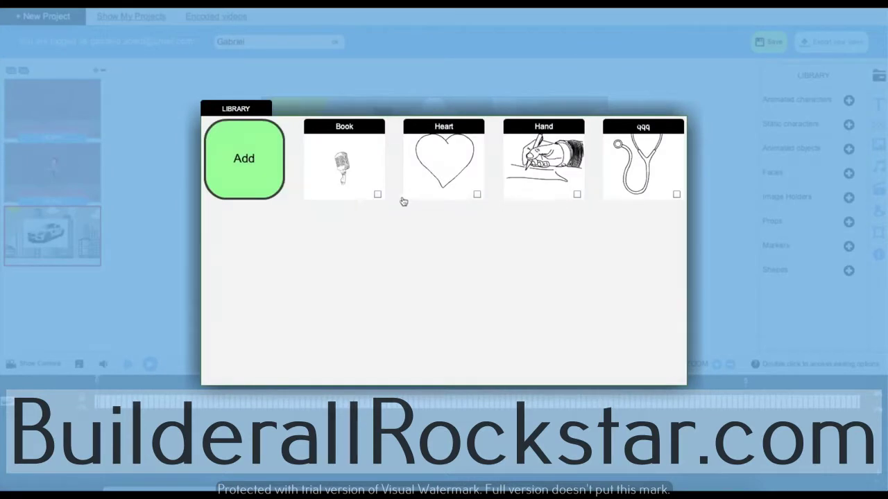
{"action": "left_click", "coordinate": [240, 174]}
{"action": "mouse_move", "coordinate": [352, 203]}
{"action": "left_mouse_down"}
{"action": "mouse_move", "coordinate": [494, 210]}
{"action": "mouse_move", "coordinate": [609, 278]}
{"action": "left_mouse_up"}
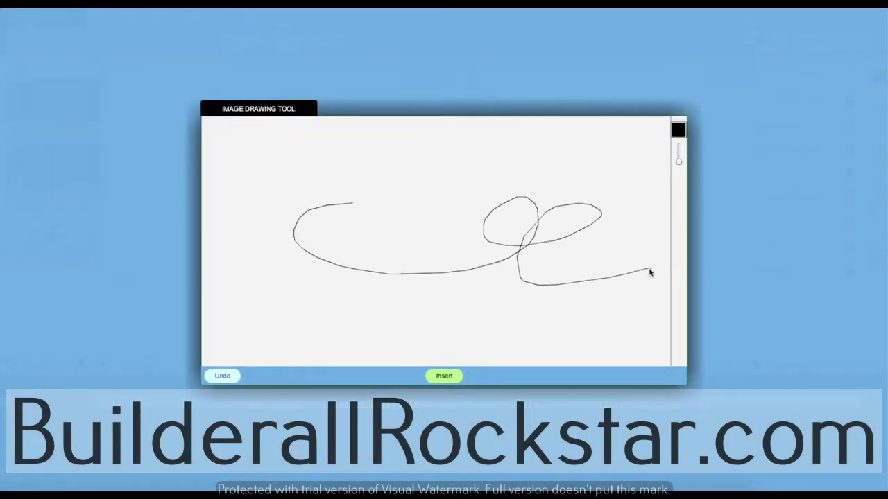
{"action": "left_click", "coordinate": [445, 377]}
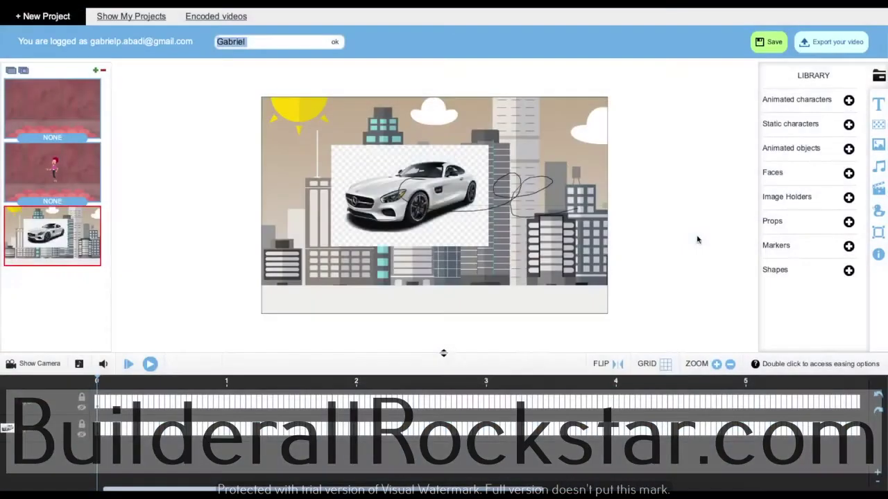
{"action": "left_click_drag", "start_coordinate": [532, 200], "coordinate": [506, 245]}
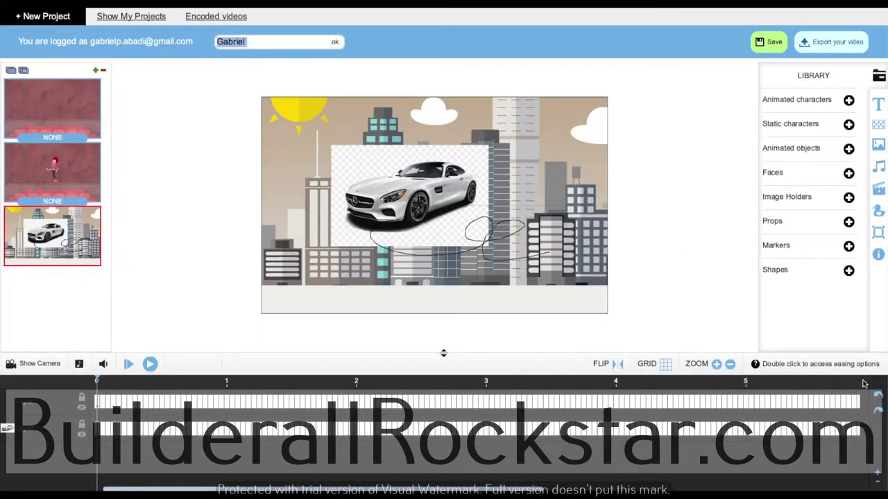
- Try out the canvas zoom in both directions and switch the grid on and off
{"action": "left_click", "coordinate": [715, 366]}
{"action": "left_click", "coordinate": [715, 365]}
{"action": "left_click", "coordinate": [729, 366]}
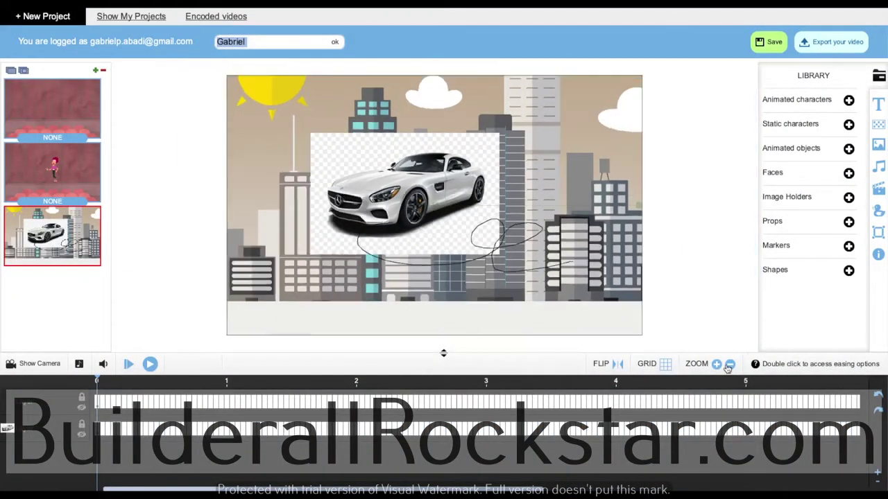
{"action": "left_click", "coordinate": [729, 366]}
{"action": "left_click", "coordinate": [665, 365]}
{"action": "left_click", "coordinate": [665, 364]}
- Flip the woman character on the second slide, and flip her back to her original orientation
{"action": "left_click", "coordinate": [30, 175]}
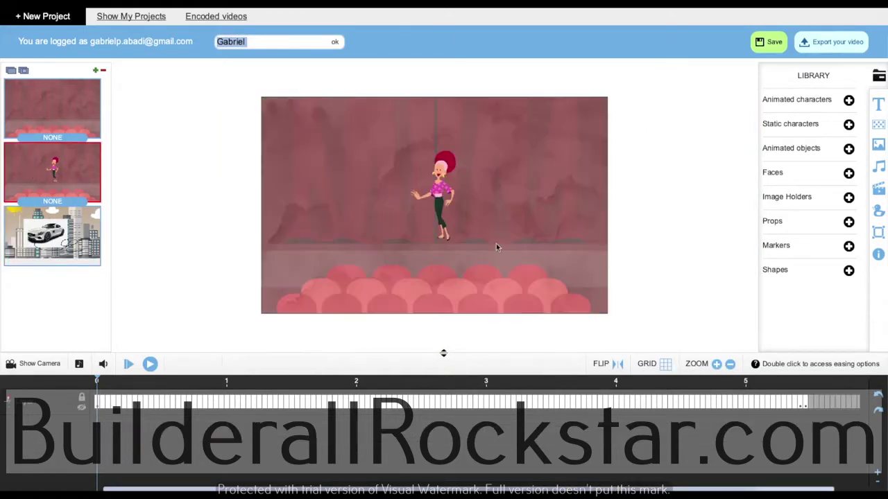
{"action": "left_click", "coordinate": [438, 189]}
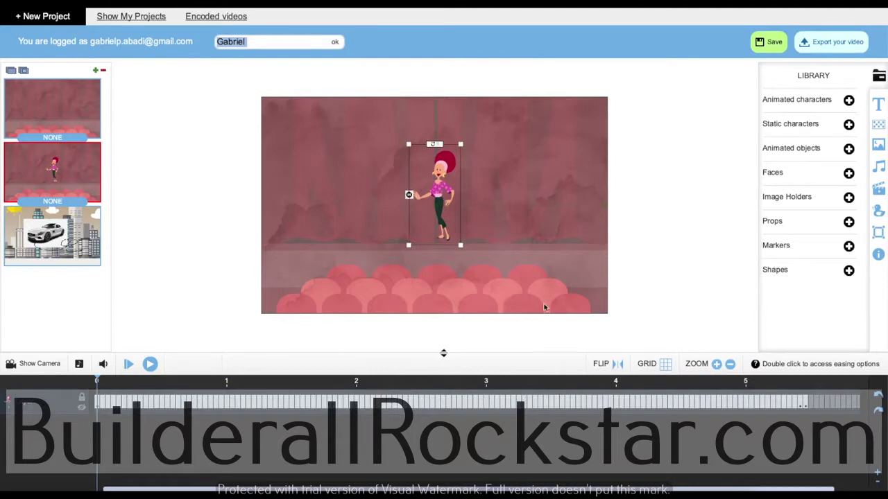
{"action": "left_click", "coordinate": [617, 365]}
{"action": "left_click", "coordinate": [618, 365]}
- Shrink the timeline area slightly to give the canvas more height
{"action": "left_click_drag", "start_coordinate": [444, 354], "coordinate": [444, 375]}
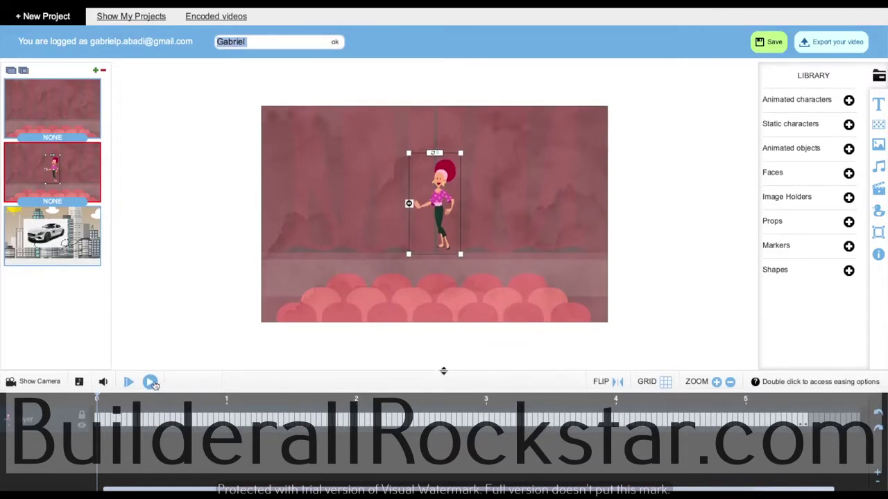
- Play and pause the project preview, and open the background sounds window and close it without adding a sound
{"action": "left_click", "coordinate": [150, 383]}
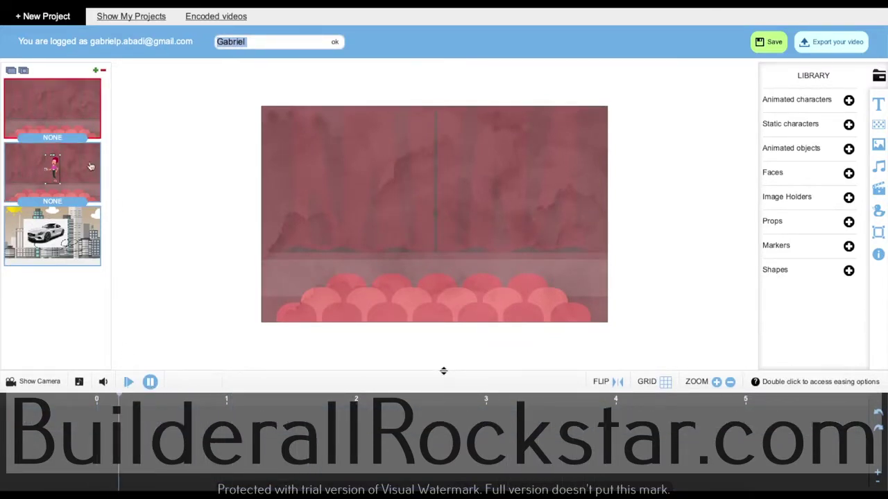
{"action": "left_click", "coordinate": [150, 383]}
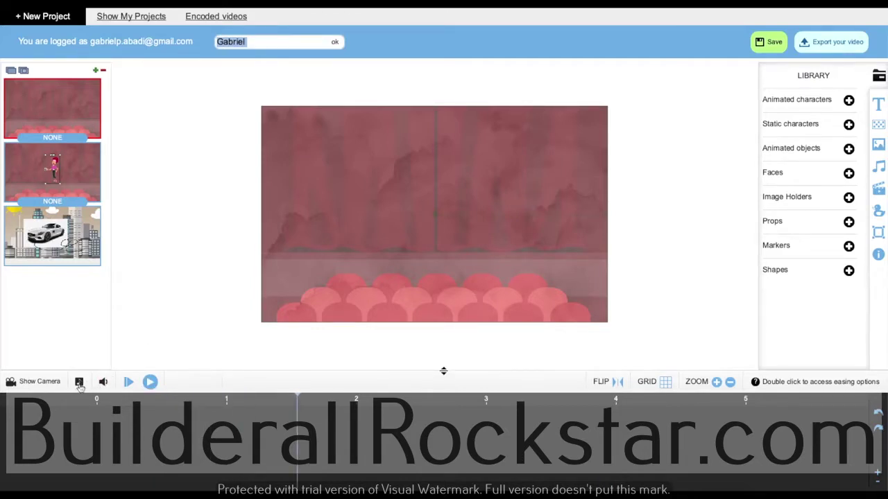
{"action": "left_click", "coordinate": [80, 382]}
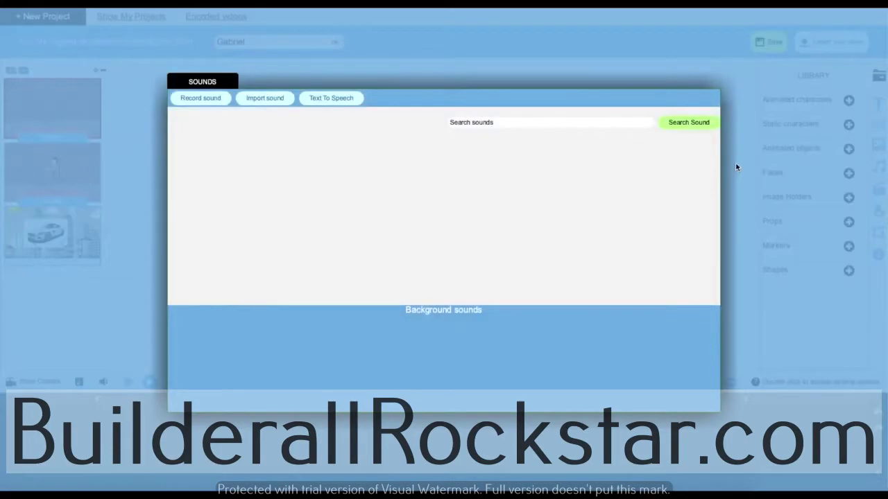
{"action": "left_click", "coordinate": [134, 301]}
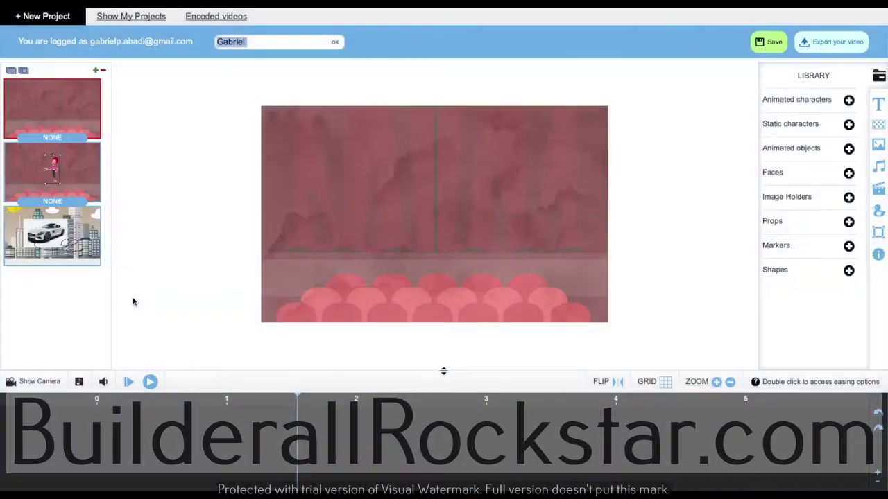
- Show the camera frame, switch to the second slide with the woman, and hide the camera frame again
{"action": "left_click", "coordinate": [29, 386]}
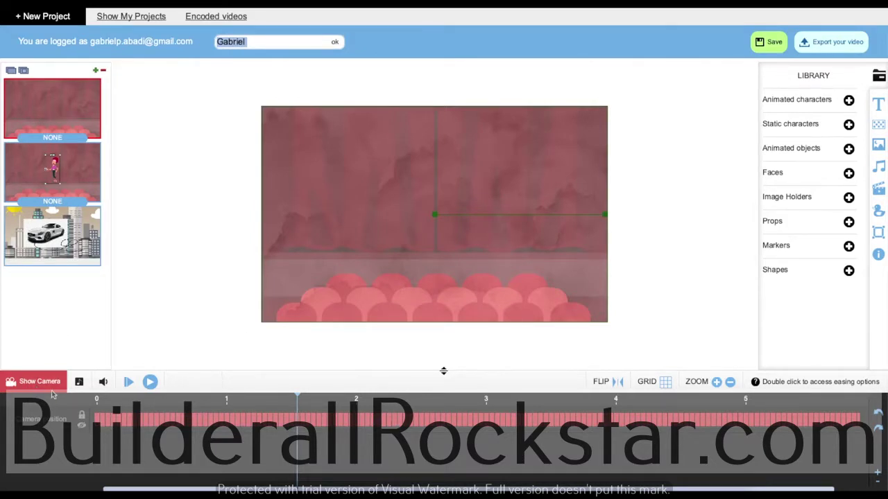
{"action": "left_click", "coordinate": [54, 168]}
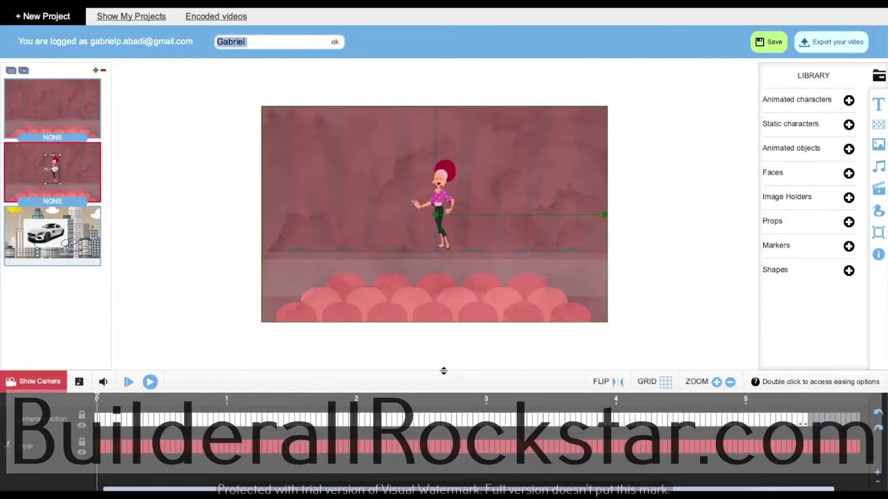
{"action": "left_click", "coordinate": [43, 389]}
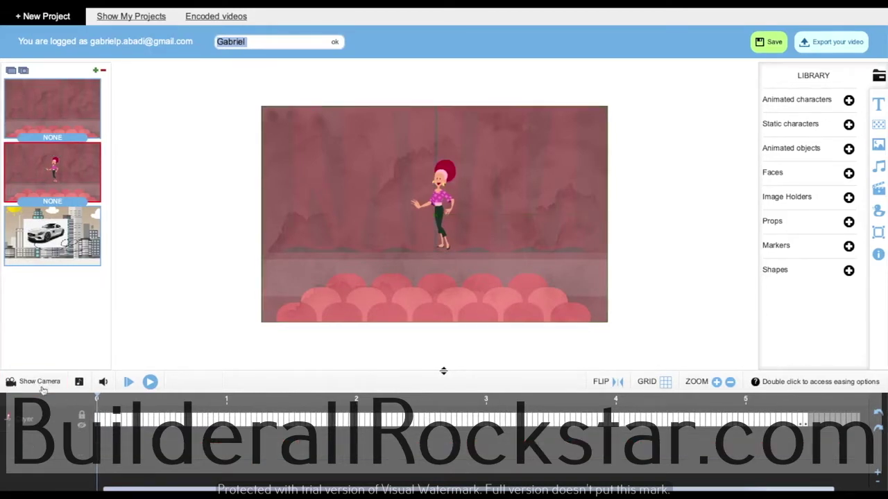
- Scrub the second slide's timeline to about 2.8 seconds, and hide the woman's layer and show it again
{"action": "left_click_drag", "start_coordinate": [99, 402], "coordinate": [465, 404]}
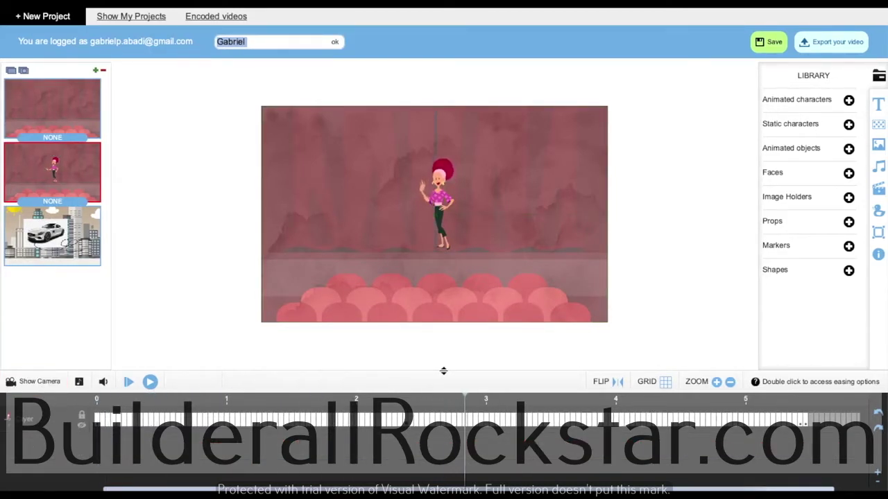
{"action": "left_click", "coordinate": [261, 432]}
{"action": "left_click", "coordinate": [81, 430]}
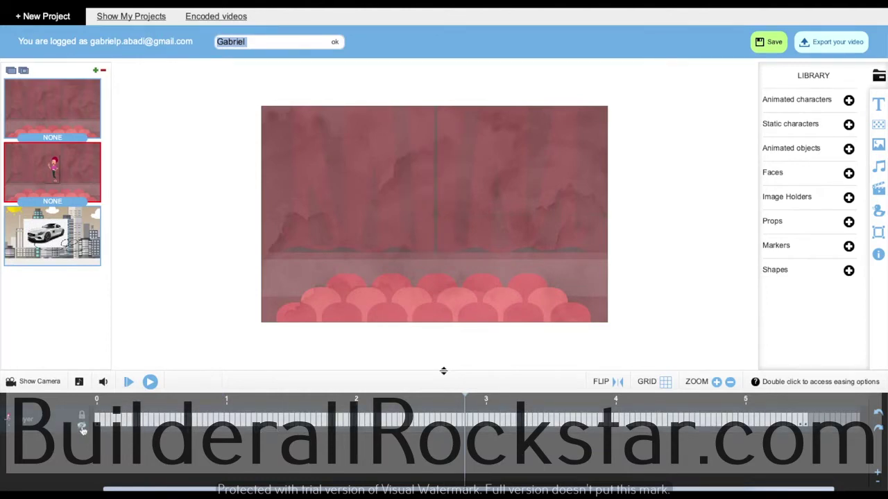
{"action": "left_click", "coordinate": [82, 428]}
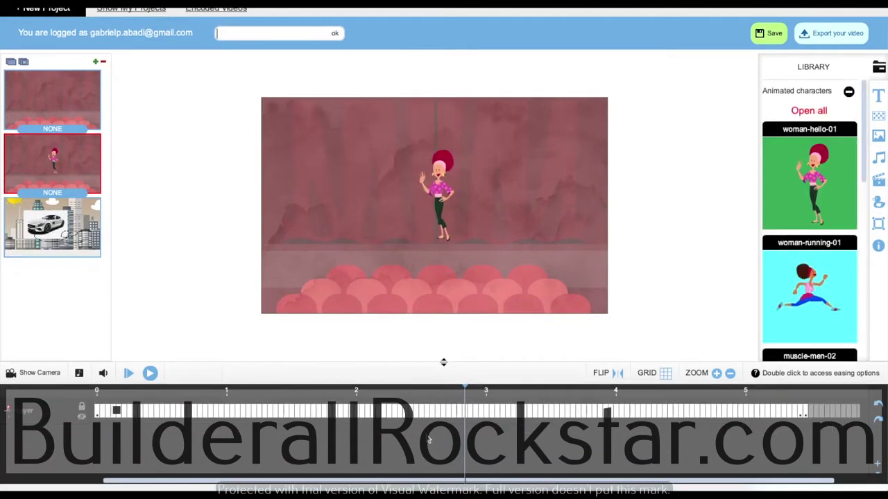